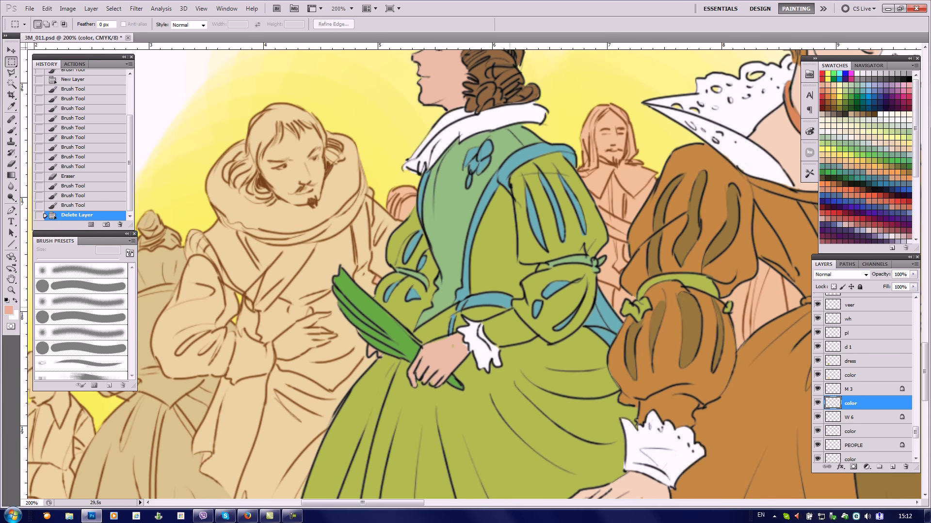
Create a 29 × 21 cm, 300 pixels/inch RGB document with a transparent background and fill its layer with white
{"action": "key", "text": "ctrl+n"}
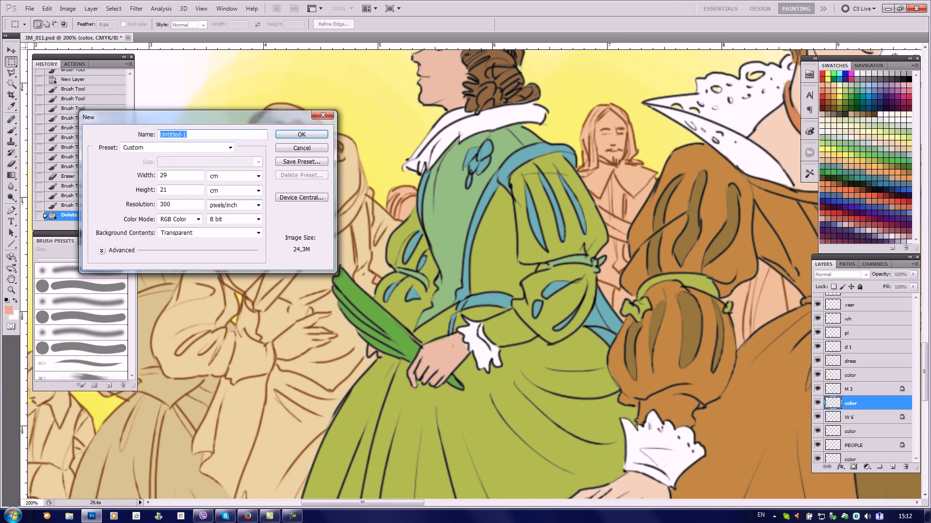
{"action": "key", "text": "Return"}
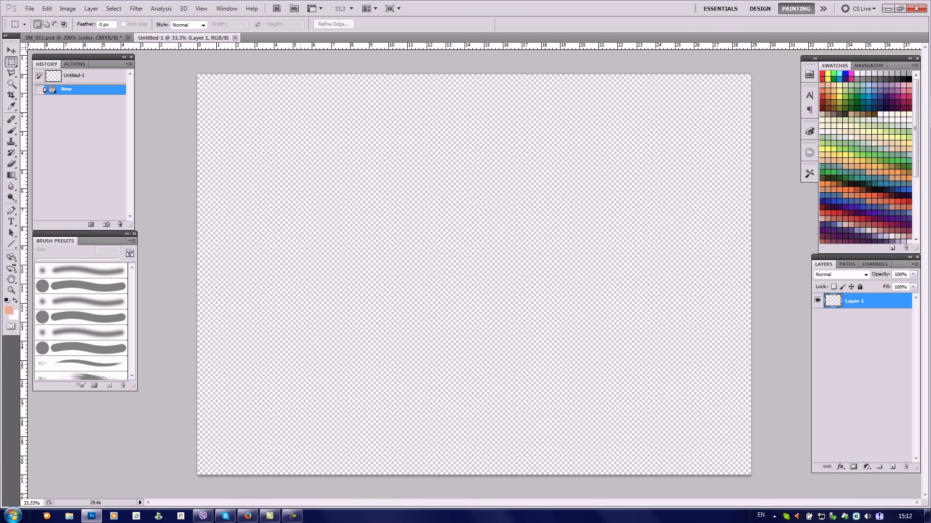
{"action": "key", "text": "x"}
{"action": "key", "text": "alt+BackSpace"}
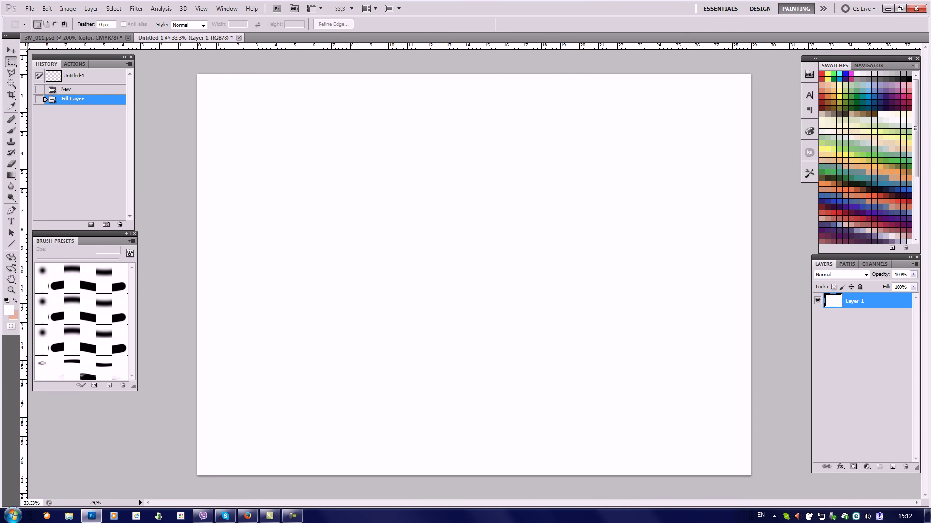
Add a new layer above the white one and set up the Brush tool with an ochre-brown colour
{"action": "key", "text": "ctrl+shift+n"}
{"action": "key", "text": "Return"}
{"action": "key", "text": "b"}
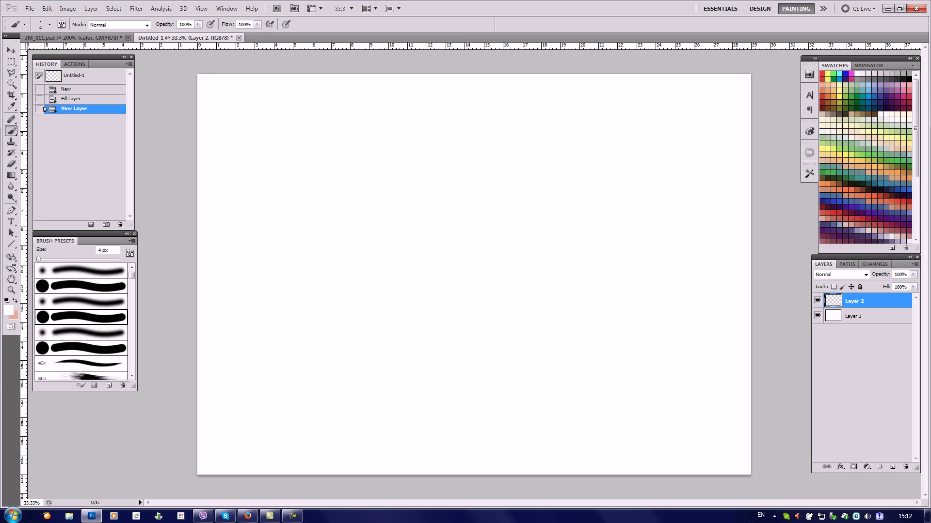
{"action": "key", "text": "d"}
{"action": "left_click", "coordinate": [834, 103]}
Sketch light guide strokes for the forehead, nose bridge, nose tip and nostril of a man's head facing left
{"action": "mouse_move", "coordinate": [419, 148]}
{"action": "left_mouse_down"}
{"action": "mouse_move", "coordinate": [400, 186]}
{"action": "mouse_move", "coordinate": [406, 199]}
{"action": "left_mouse_up"}
{"action": "left_click_drag", "start_coordinate": [410, 195], "coordinate": [396, 210]}
{"action": "left_click", "coordinate": [381, 241]}
{"action": "left_click_drag", "start_coordinate": [384, 249], "coordinate": [421, 248]}
{"action": "left_click_drag", "start_coordinate": [399, 246], "coordinate": [420, 243]}
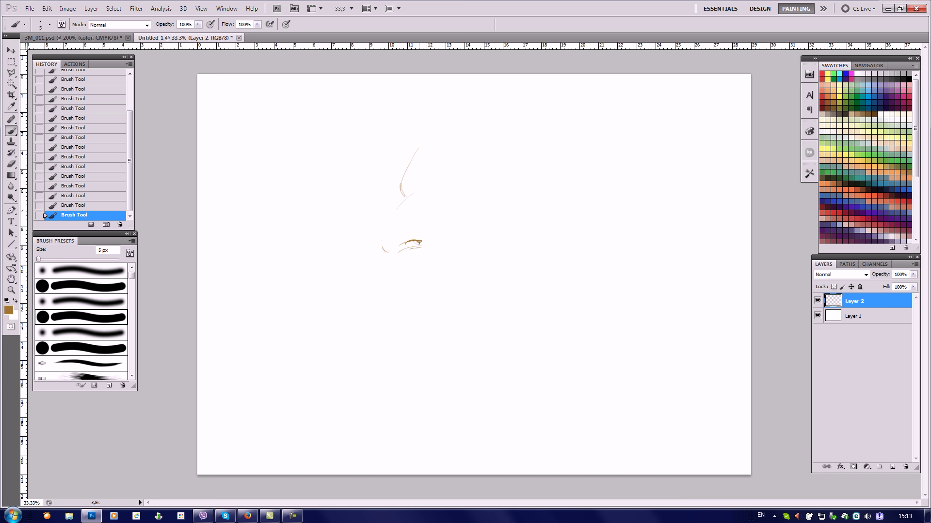
Draw the frowning, bushy eyebrows on both sides of the nose bridge
{"action": "left_click_drag", "start_coordinate": [413, 176], "coordinate": [403, 195]}
{"action": "left_click_drag", "start_coordinate": [415, 183], "coordinate": [412, 192]}
{"action": "mouse_move", "coordinate": [421, 184]}
{"action": "left_mouse_down"}
{"action": "mouse_move", "coordinate": [416, 190]}
{"action": "mouse_move", "coordinate": [446, 173]}
{"action": "mouse_move", "coordinate": [441, 164]}
{"action": "mouse_move", "coordinate": [454, 163]}
{"action": "left_mouse_up"}
{"action": "mouse_move", "coordinate": [446, 175]}
{"action": "left_mouse_down"}
{"action": "mouse_move", "coordinate": [458, 167]}
{"action": "mouse_move", "coordinate": [467, 180]}
{"action": "mouse_move", "coordinate": [422, 183]}
{"action": "mouse_move", "coordinate": [398, 197]}
{"action": "left_mouse_up"}
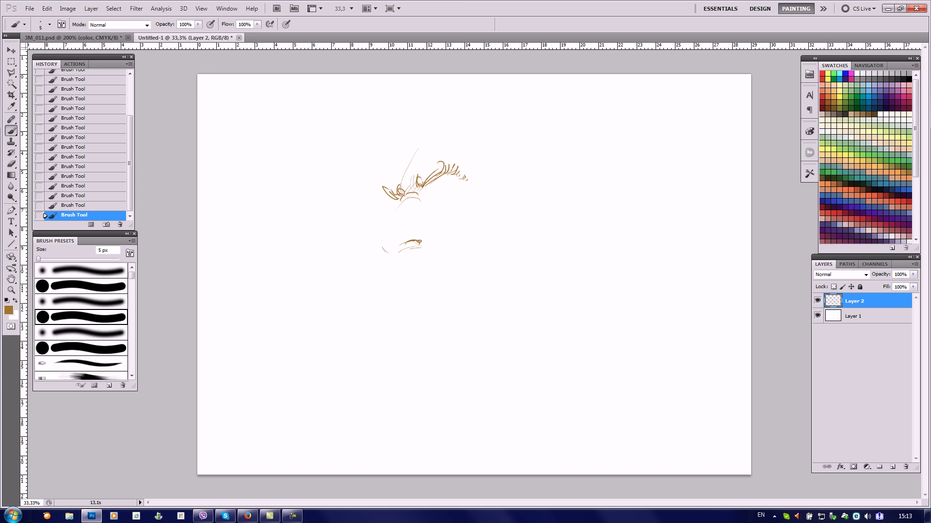
Outline the large nose and draw the lower face with lips, a curled moustache and a goatee
{"action": "left_click_drag", "start_coordinate": [421, 204], "coordinate": [408, 218]}
{"action": "left_click_drag", "start_coordinate": [399, 207], "coordinate": [388, 231]}
{"action": "mouse_move", "coordinate": [395, 258]}
{"action": "left_mouse_down"}
{"action": "mouse_move", "coordinate": [419, 248]}
{"action": "mouse_move", "coordinate": [405, 265]}
{"action": "left_mouse_up"}
{"action": "mouse_move", "coordinate": [412, 269]}
{"action": "left_mouse_down"}
{"action": "mouse_move", "coordinate": [463, 257]}
{"action": "mouse_move", "coordinate": [472, 270]}
{"action": "mouse_move", "coordinate": [439, 280]}
{"action": "left_mouse_up"}
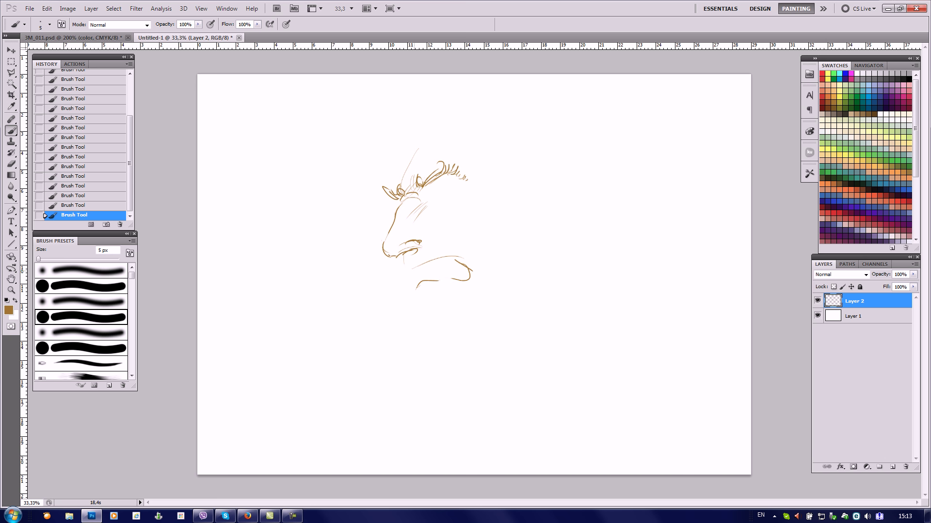
{"action": "mouse_move", "coordinate": [420, 270]}
{"action": "left_mouse_down"}
{"action": "mouse_move", "coordinate": [458, 267]}
{"action": "mouse_move", "coordinate": [398, 275]}
{"action": "mouse_move", "coordinate": [473, 243]}
{"action": "left_mouse_up"}
{"action": "mouse_move", "coordinate": [412, 268]}
{"action": "left_mouse_down"}
{"action": "mouse_move", "coordinate": [406, 276]}
{"action": "mouse_move", "coordinate": [445, 291]}
{"action": "mouse_move", "coordinate": [434, 333]}
{"action": "mouse_move", "coordinate": [442, 309]}
{"action": "mouse_move", "coordinate": [446, 332]}
{"action": "mouse_move", "coordinate": [456, 309]}
{"action": "mouse_move", "coordinate": [418, 293]}
{"action": "left_mouse_up"}
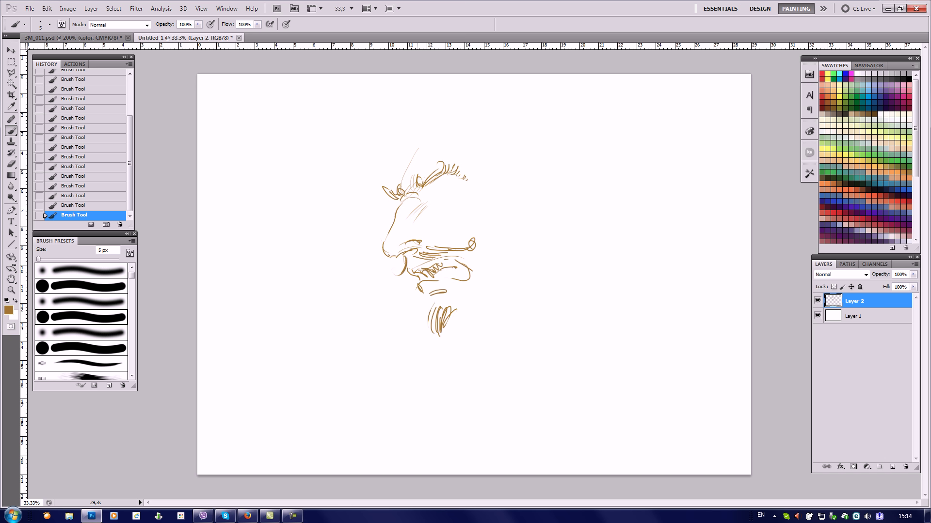
Draw the wide-open eye with its pupil beneath the larger eyebrow
{"action": "mouse_move", "coordinate": [422, 187]}
{"action": "left_mouse_down"}
{"action": "mouse_move", "coordinate": [436, 189]}
{"action": "mouse_move", "coordinate": [443, 206]}
{"action": "left_mouse_up"}
{"action": "mouse_move", "coordinate": [433, 194]}
{"action": "left_mouse_down"}
{"action": "mouse_move", "coordinate": [455, 196]}
{"action": "mouse_move", "coordinate": [443, 207]}
{"action": "mouse_move", "coordinate": [452, 181]}
{"action": "mouse_move", "coordinate": [434, 179]}
{"action": "mouse_move", "coordinate": [442, 175]}
{"action": "mouse_move", "coordinate": [465, 180]}
{"action": "mouse_move", "coordinate": [464, 191]}
{"action": "left_mouse_up"}
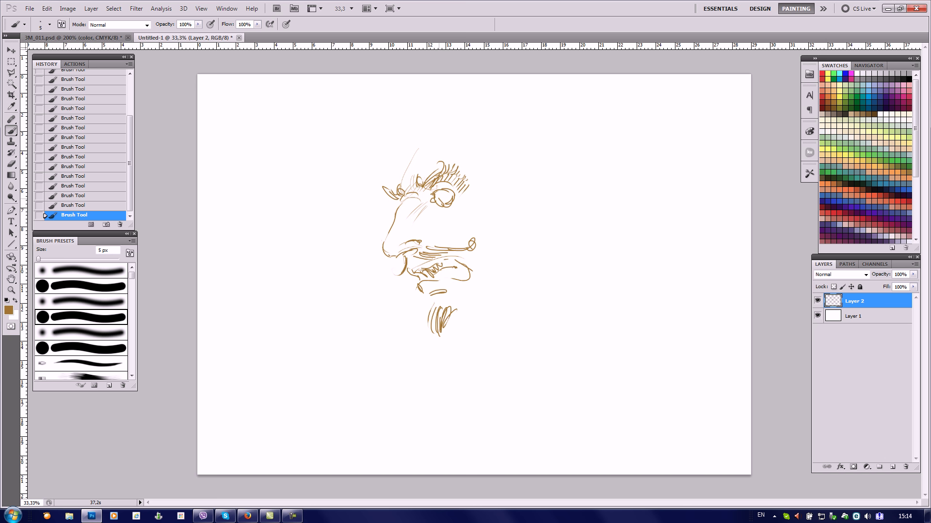
{"action": "left_click_drag", "start_coordinate": [439, 196], "coordinate": [443, 205]}
Draw the forehead contour and hairline with strands of hair swept back from the brow
{"action": "mouse_move", "coordinate": [433, 121]}
{"action": "left_mouse_down"}
{"action": "mouse_move", "coordinate": [422, 146]}
{"action": "mouse_move", "coordinate": [410, 148]}
{"action": "mouse_move", "coordinate": [399, 183]}
{"action": "left_mouse_up"}
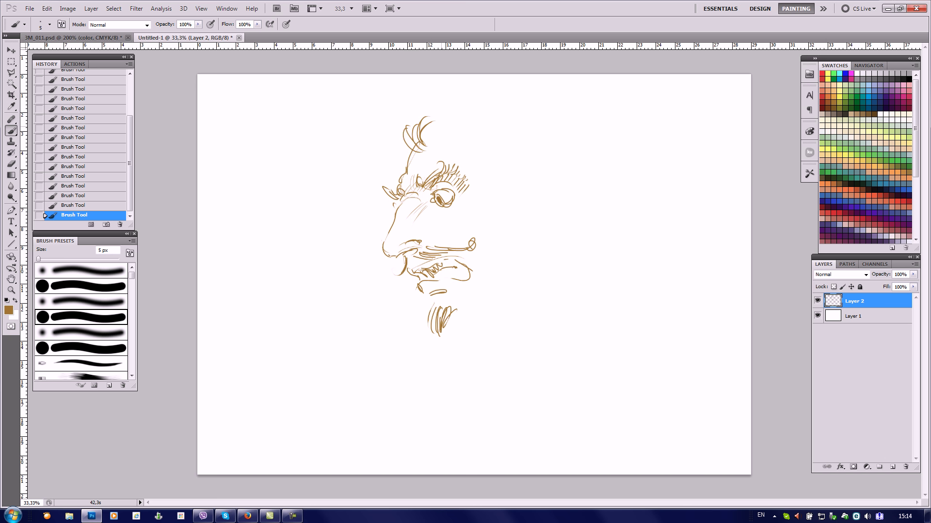
{"action": "mouse_move", "coordinate": [429, 144]}
{"action": "left_mouse_down"}
{"action": "mouse_move", "coordinate": [471, 130]}
{"action": "mouse_move", "coordinate": [481, 179]}
{"action": "left_mouse_up"}
{"action": "left_click_drag", "start_coordinate": [465, 133], "coordinate": [480, 199]}
{"action": "left_click_drag", "start_coordinate": [415, 143], "coordinate": [390, 178]}
{"action": "mouse_move", "coordinate": [409, 134]}
{"action": "left_mouse_down"}
{"action": "mouse_move", "coordinate": [387, 154]}
{"action": "mouse_move", "coordinate": [433, 111]}
{"action": "mouse_move", "coordinate": [490, 96]}
{"action": "mouse_move", "coordinate": [496, 103]}
{"action": "left_mouse_up"}
{"action": "left_click_drag", "start_coordinate": [447, 124], "coordinate": [519, 113]}
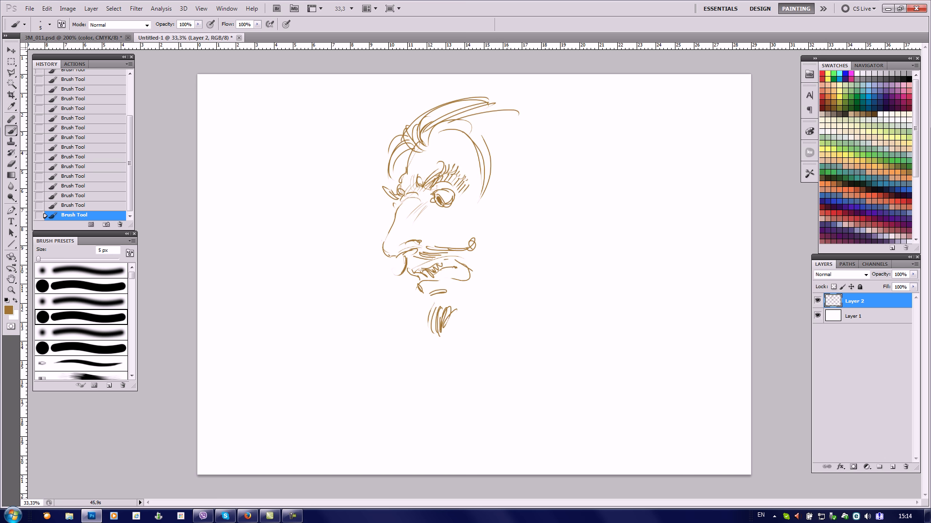
Draw the jawline from the goatee up to the cheek and hatch the sideburn area beside it
{"action": "mouse_move", "coordinate": [413, 239]}
{"action": "left_mouse_down"}
{"action": "mouse_move", "coordinate": [427, 229]}
{"action": "mouse_move", "coordinate": [439, 238]}
{"action": "left_mouse_up"}
{"action": "mouse_move", "coordinate": [456, 303]}
{"action": "left_mouse_down"}
{"action": "mouse_move", "coordinate": [447, 339]}
{"action": "mouse_move", "coordinate": [469, 316]}
{"action": "left_mouse_up"}
{"action": "mouse_move", "coordinate": [512, 219]}
{"action": "left_mouse_down"}
{"action": "mouse_move", "coordinate": [516, 286]}
{"action": "mouse_move", "coordinate": [469, 312]}
{"action": "left_mouse_up"}
{"action": "left_click_drag", "start_coordinate": [488, 209], "coordinate": [478, 224]}
{"action": "left_click_drag", "start_coordinate": [490, 211], "coordinate": [486, 231]}
{"action": "left_click_drag", "start_coordinate": [493, 227], "coordinate": [488, 262]}
{"action": "left_click_drag", "start_coordinate": [508, 201], "coordinate": [513, 215]}
{"action": "mouse_move", "coordinate": [495, 163]}
{"action": "left_mouse_down"}
{"action": "mouse_move", "coordinate": [492, 197]}
{"action": "mouse_move", "coordinate": [507, 210]}
{"action": "left_mouse_up"}
{"action": "left_click_drag", "start_coordinate": [488, 208], "coordinate": [509, 220]}
{"action": "mouse_move", "coordinate": [491, 220]}
{"action": "left_mouse_down"}
{"action": "mouse_move", "coordinate": [512, 224]}
{"action": "mouse_move", "coordinate": [495, 238]}
{"action": "left_mouse_up"}
{"action": "left_click_drag", "start_coordinate": [513, 230], "coordinate": [496, 253]}
{"action": "left_click_drag", "start_coordinate": [512, 245], "coordinate": [500, 257]}
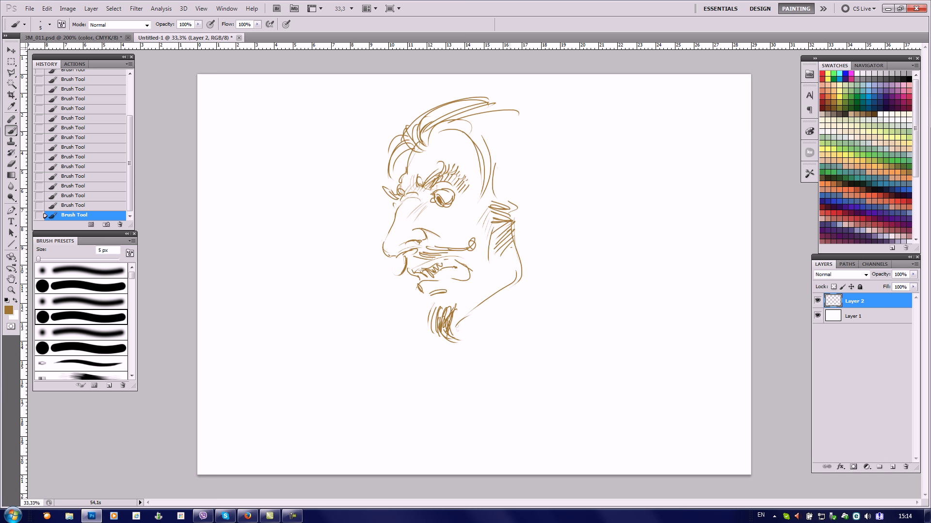
Draw the large, sweeping curves of hair flowing behind the man's head
{"action": "mouse_move", "coordinate": [471, 152]}
{"action": "left_mouse_down"}
{"action": "mouse_move", "coordinate": [482, 168]}
{"action": "mouse_move", "coordinate": [559, 206]}
{"action": "left_mouse_up"}
{"action": "left_click_drag", "start_coordinate": [498, 154], "coordinate": [611, 197]}
{"action": "left_click_drag", "start_coordinate": [520, 167], "coordinate": [604, 192]}
{"action": "mouse_move", "coordinate": [513, 110]}
{"action": "left_mouse_down"}
{"action": "mouse_move", "coordinate": [617, 147]}
{"action": "mouse_move", "coordinate": [617, 166]}
{"action": "left_mouse_up"}
{"action": "left_click_drag", "start_coordinate": [574, 143], "coordinate": [606, 177]}
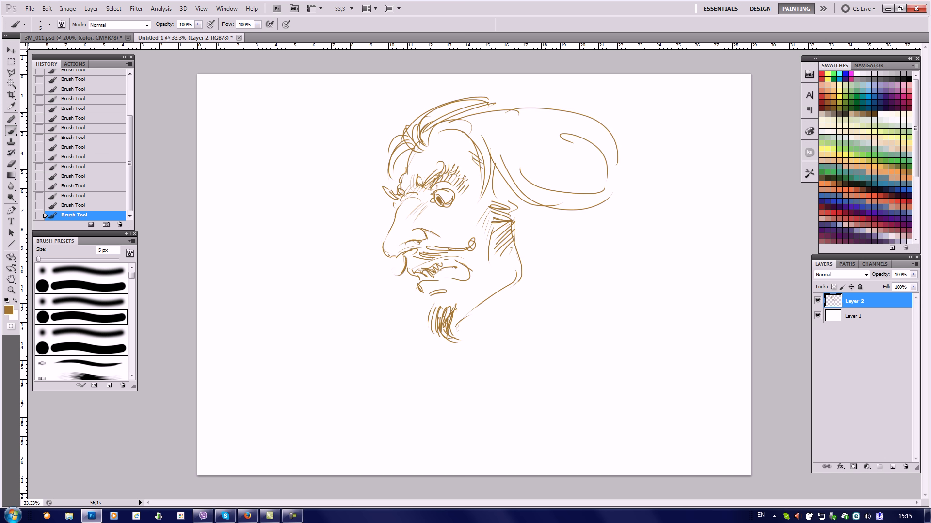
{"action": "left_click_drag", "start_coordinate": [516, 195], "coordinate": [591, 266]}
{"action": "left_click_drag", "start_coordinate": [582, 223], "coordinate": [599, 245]}
{"action": "left_click_drag", "start_coordinate": [544, 203], "coordinate": [667, 233]}
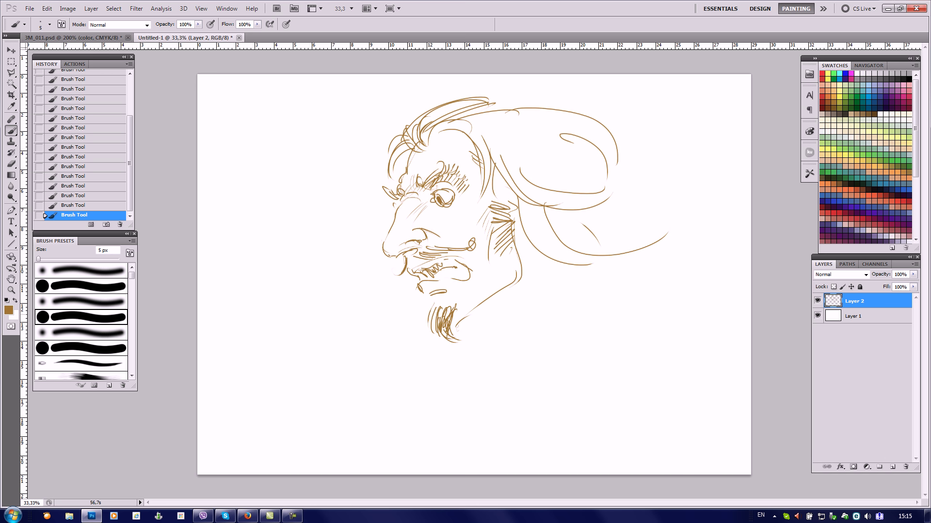
Handwrite the two-line caption "Д'Артаньян в экспрессии" below the man's hair
{"action": "left_click_drag", "start_coordinate": [544, 283], "coordinate": [541, 294]}
{"action": "mouse_move", "coordinate": [530, 298]}
{"action": "left_mouse_down"}
{"action": "mouse_move", "coordinate": [525, 326]}
{"action": "mouse_move", "coordinate": [537, 299]}
{"action": "mouse_move", "coordinate": [542, 334]}
{"action": "left_mouse_up"}
{"action": "mouse_move", "coordinate": [556, 284]}
{"action": "left_mouse_down"}
{"action": "mouse_move", "coordinate": [555, 334]}
{"action": "mouse_move", "coordinate": [568, 322]}
{"action": "mouse_move", "coordinate": [559, 331]}
{"action": "left_mouse_up"}
{"action": "mouse_move", "coordinate": [572, 319]}
{"action": "left_mouse_down"}
{"action": "mouse_move", "coordinate": [573, 332]}
{"action": "mouse_move", "coordinate": [582, 308]}
{"action": "mouse_move", "coordinate": [589, 331]}
{"action": "left_mouse_up"}
{"action": "mouse_move", "coordinate": [593, 316]}
{"action": "left_mouse_down"}
{"action": "mouse_move", "coordinate": [593, 332]}
{"action": "mouse_move", "coordinate": [600, 322]}
{"action": "left_mouse_up"}
{"action": "mouse_move", "coordinate": [601, 315]}
{"action": "left_mouse_down"}
{"action": "mouse_move", "coordinate": [601, 332]}
{"action": "mouse_move", "coordinate": [617, 326]}
{"action": "left_mouse_up"}
{"action": "left_click_drag", "start_coordinate": [618, 316], "coordinate": [623, 331]}
{"action": "left_click_drag", "start_coordinate": [625, 320], "coordinate": [633, 313]}
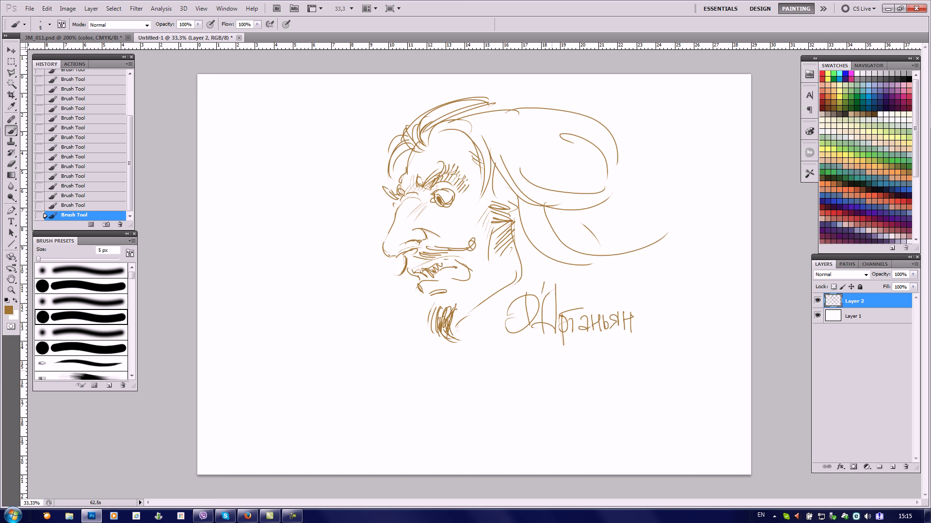
{"action": "mouse_move", "coordinate": [511, 346]}
{"action": "left_mouse_down"}
{"action": "mouse_move", "coordinate": [514, 370]}
{"action": "mouse_move", "coordinate": [556, 359]}
{"action": "mouse_move", "coordinate": [562, 366]}
{"action": "left_mouse_up"}
{"action": "mouse_move", "coordinate": [569, 351]}
{"action": "left_mouse_down"}
{"action": "mouse_move", "coordinate": [564, 359]}
{"action": "mouse_move", "coordinate": [581, 364]}
{"action": "mouse_move", "coordinate": [590, 345]}
{"action": "mouse_move", "coordinate": [596, 377]}
{"action": "left_mouse_up"}
{"action": "mouse_move", "coordinate": [594, 353]}
{"action": "left_mouse_down"}
{"action": "mouse_move", "coordinate": [596, 361]}
{"action": "mouse_move", "coordinate": [632, 363]}
{"action": "left_mouse_up"}
{"action": "mouse_move", "coordinate": [639, 351]}
{"action": "left_mouse_down"}
{"action": "mouse_move", "coordinate": [639, 363]}
{"action": "mouse_move", "coordinate": [667, 349]}
{"action": "mouse_move", "coordinate": [667, 365]}
{"action": "left_mouse_up"}
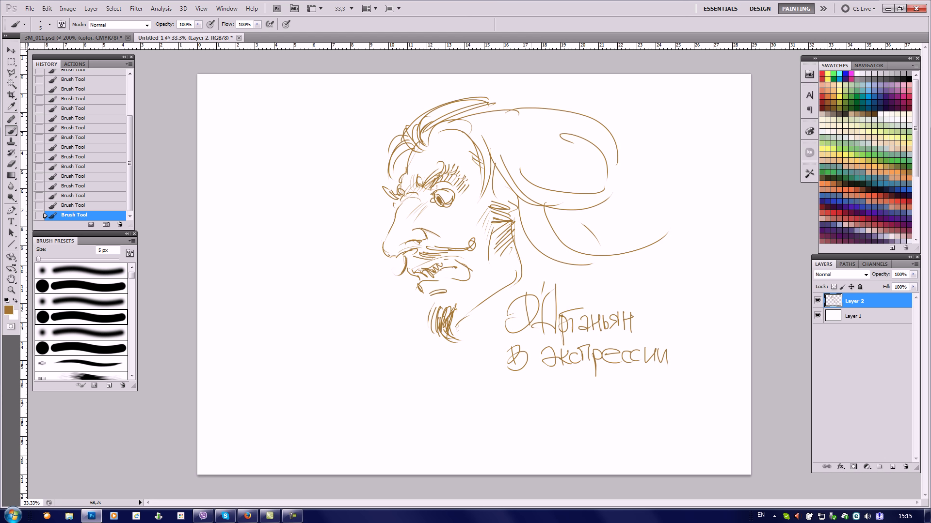
Scale the captioned sketch proportionally to 62.83% toward its upper-right corner
{"action": "key", "text": "ctrl+t"}
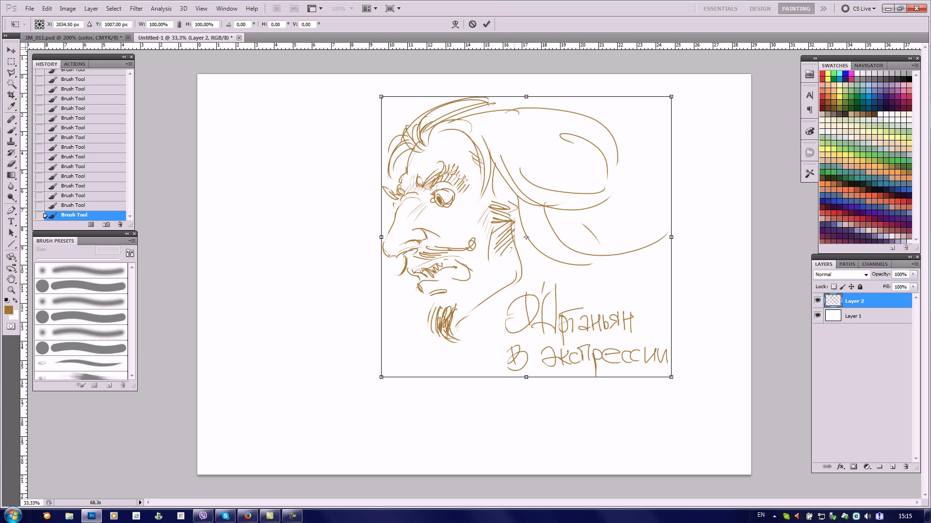
{"action": "mouse_move", "coordinate": [381, 376]}
{"action": "left_mouse_down"}
{"action": "mouse_move", "coordinate": [485, 343]}
{"action": "mouse_move", "coordinate": [487, 275]}
{"action": "left_mouse_up"}
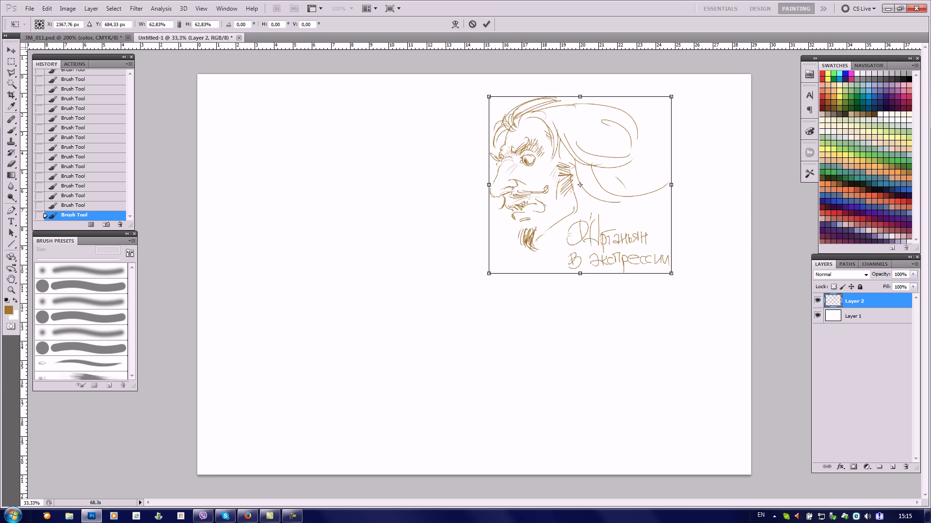
{"action": "key", "text": "Return"}
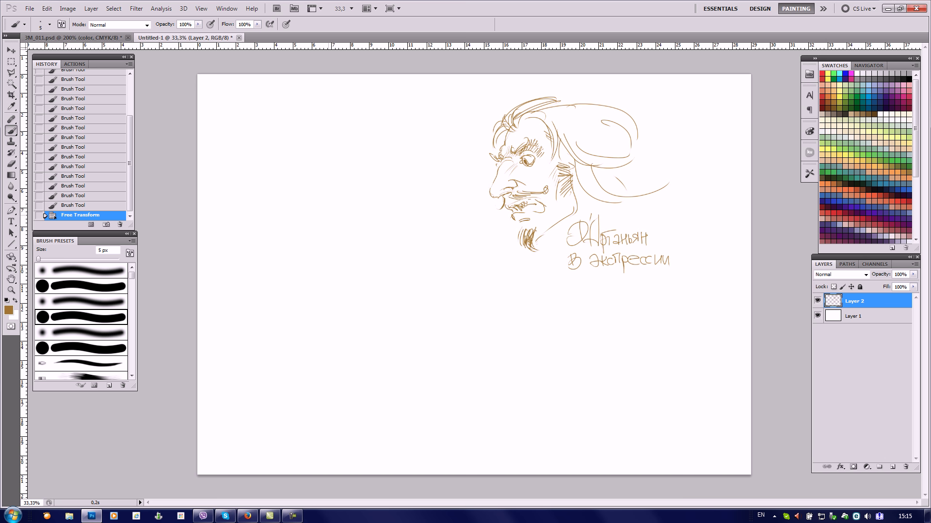
Start a woman's head in the empty area beside the man, drawing the top curls, right face contour and chin
{"action": "left_click_drag", "start_coordinate": [341, 205], "coordinate": [310, 227]}
{"action": "left_click_drag", "start_coordinate": [309, 224], "coordinate": [316, 246]}
{"action": "mouse_move", "coordinate": [356, 199]}
{"action": "left_mouse_down"}
{"action": "mouse_move", "coordinate": [395, 209]}
{"action": "mouse_move", "coordinate": [401, 237]}
{"action": "mouse_move", "coordinate": [347, 229]}
{"action": "left_mouse_up"}
{"action": "mouse_move", "coordinate": [353, 224]}
{"action": "left_mouse_down"}
{"action": "mouse_move", "coordinate": [341, 226]}
{"action": "mouse_move", "coordinate": [388, 231]}
{"action": "mouse_move", "coordinate": [327, 243]}
{"action": "left_mouse_up"}
{"action": "left_click_drag", "start_coordinate": [388, 222], "coordinate": [393, 286]}
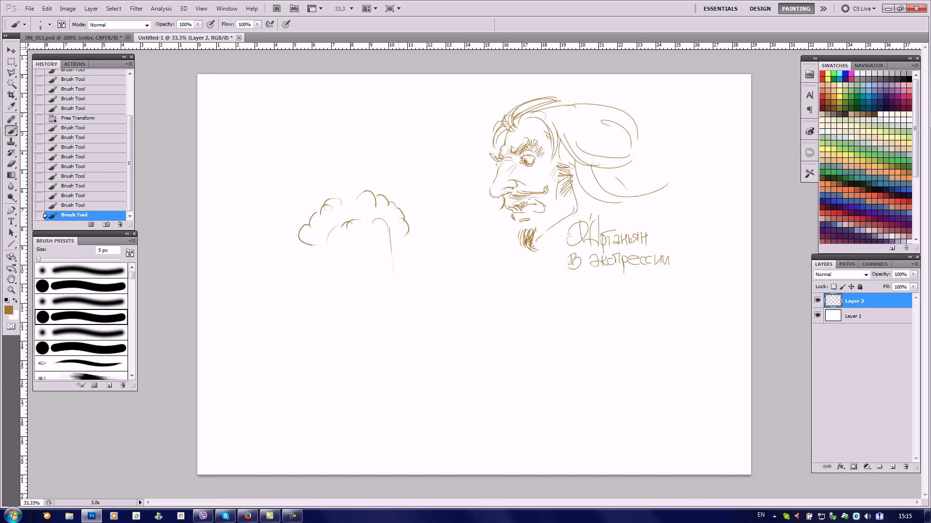
{"action": "left_click_drag", "start_coordinate": [390, 227], "coordinate": [396, 324]}
{"action": "left_click_drag", "start_coordinate": [399, 317], "coordinate": [383, 349]}
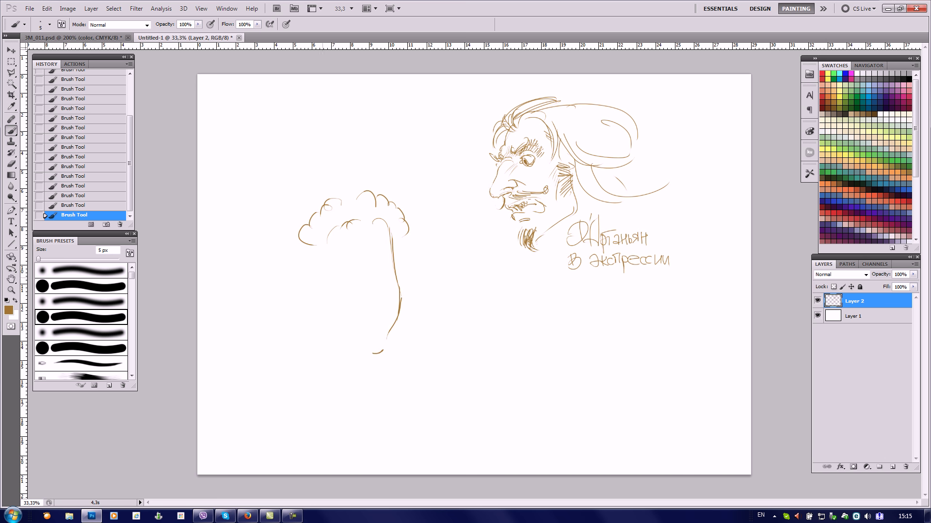
Draw the woman's brows, eyes, nose and small lips, and complete the left contour of her face
{"action": "left_click_drag", "start_coordinate": [380, 256], "coordinate": [390, 265]}
{"action": "mouse_move", "coordinate": [332, 272]}
{"action": "left_mouse_down"}
{"action": "mouse_move", "coordinate": [343, 262]}
{"action": "mouse_move", "coordinate": [367, 274]}
{"action": "mouse_move", "coordinate": [379, 335]}
{"action": "left_mouse_up"}
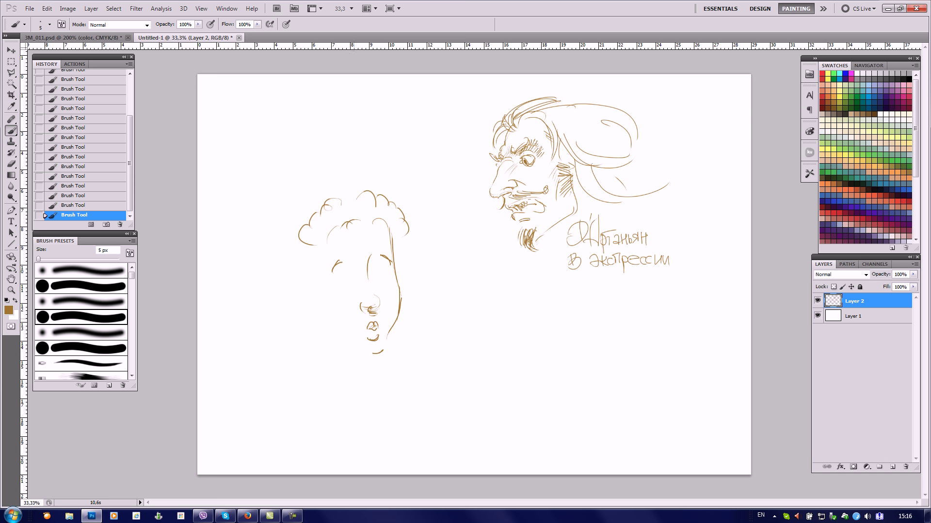
{"action": "mouse_move", "coordinate": [372, 271]}
{"action": "left_mouse_down"}
{"action": "mouse_move", "coordinate": [383, 262]}
{"action": "mouse_move", "coordinate": [388, 270]}
{"action": "mouse_move", "coordinate": [373, 270]}
{"action": "left_mouse_up"}
{"action": "left_click_drag", "start_coordinate": [335, 273], "coordinate": [350, 271]}
{"action": "mouse_move", "coordinate": [324, 292]}
{"action": "left_mouse_down"}
{"action": "mouse_move", "coordinate": [327, 309]}
{"action": "mouse_move", "coordinate": [369, 353]}
{"action": "left_mouse_up"}
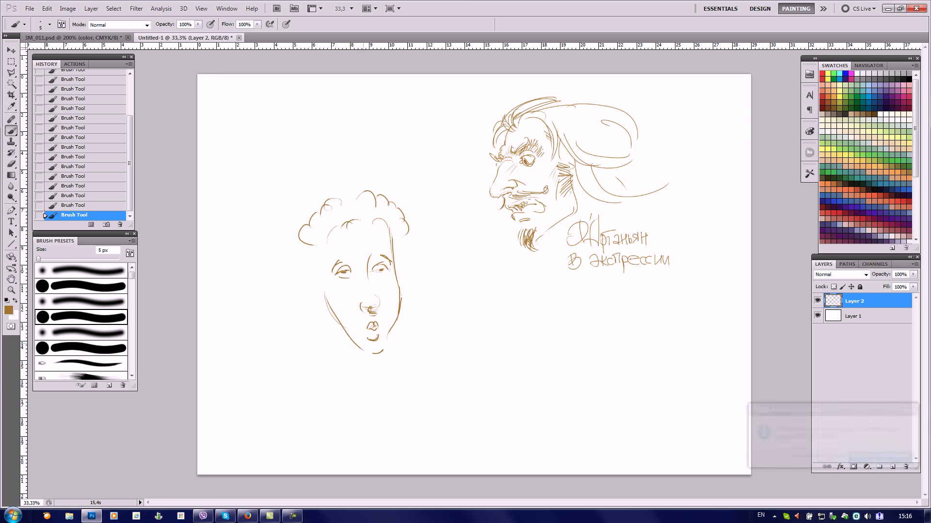
Draw long curly hair around the woman's face and a pointed crown on top of her head
{"action": "mouse_move", "coordinate": [299, 244]}
{"action": "left_mouse_down"}
{"action": "mouse_move", "coordinate": [318, 267]}
{"action": "mouse_move", "coordinate": [303, 270]}
{"action": "left_mouse_up"}
{"action": "mouse_move", "coordinate": [308, 264]}
{"action": "left_mouse_down"}
{"action": "mouse_move", "coordinate": [324, 278]}
{"action": "mouse_move", "coordinate": [293, 266]}
{"action": "mouse_move", "coordinate": [282, 293]}
{"action": "mouse_move", "coordinate": [299, 302]}
{"action": "mouse_move", "coordinate": [308, 287]}
{"action": "mouse_move", "coordinate": [296, 314]}
{"action": "mouse_move", "coordinate": [333, 319]}
{"action": "mouse_move", "coordinate": [325, 344]}
{"action": "mouse_move", "coordinate": [342, 376]}
{"action": "left_mouse_up"}
{"action": "mouse_move", "coordinate": [302, 322]}
{"action": "left_mouse_down"}
{"action": "mouse_move", "coordinate": [291, 342]}
{"action": "mouse_move", "coordinate": [301, 366]}
{"action": "mouse_move", "coordinate": [316, 359]}
{"action": "left_mouse_up"}
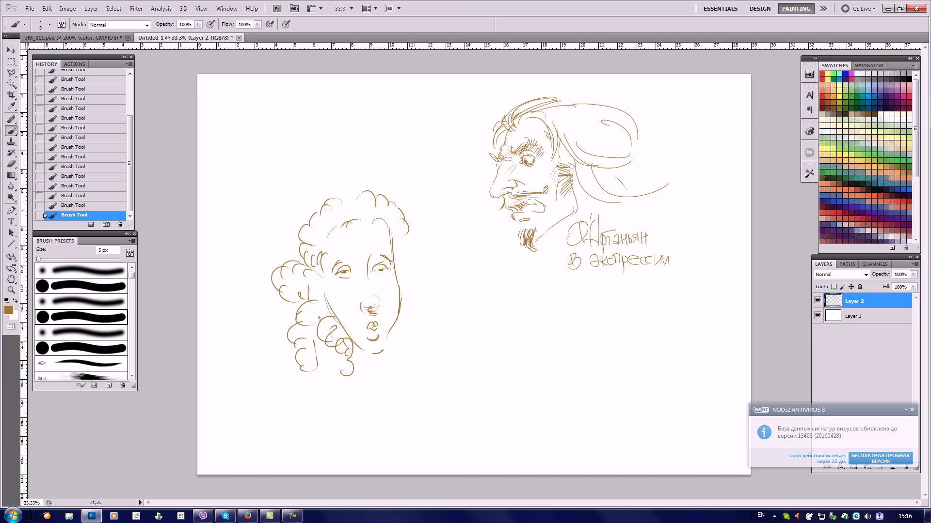
{"action": "mouse_move", "coordinate": [405, 237]}
{"action": "left_mouse_down"}
{"action": "mouse_move", "coordinate": [428, 261]}
{"action": "mouse_move", "coordinate": [404, 274]}
{"action": "mouse_move", "coordinate": [416, 290]}
{"action": "mouse_move", "coordinate": [407, 320]}
{"action": "mouse_move", "coordinate": [420, 339]}
{"action": "left_mouse_up"}
{"action": "mouse_move", "coordinate": [348, 206]}
{"action": "left_mouse_down"}
{"action": "mouse_move", "coordinate": [365, 225]}
{"action": "mouse_move", "coordinate": [313, 243]}
{"action": "mouse_move", "coordinate": [351, 251]}
{"action": "left_mouse_up"}
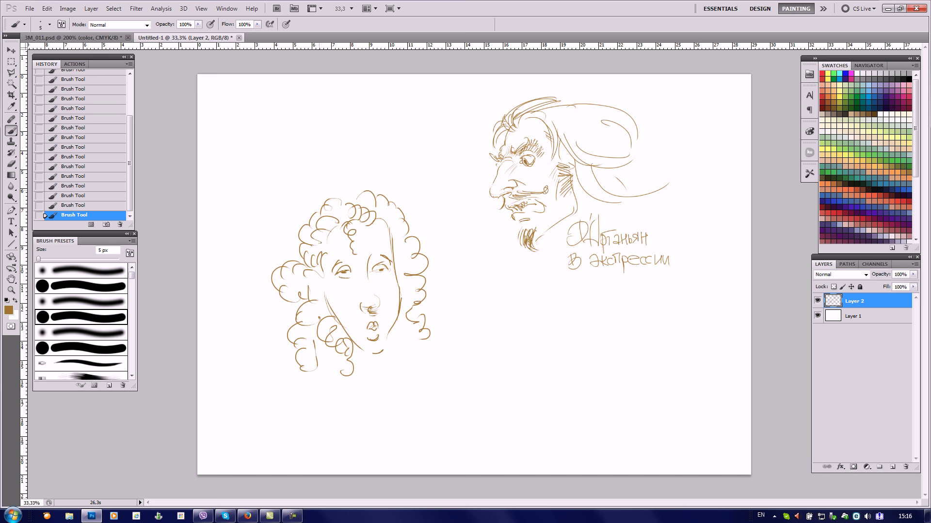
{"action": "mouse_move", "coordinate": [323, 204]}
{"action": "left_mouse_down"}
{"action": "mouse_move", "coordinate": [296, 160]}
{"action": "mouse_move", "coordinate": [332, 150]}
{"action": "mouse_move", "coordinate": [360, 151]}
{"action": "mouse_move", "coordinate": [350, 202]}
{"action": "left_mouse_up"}
Handwrite the caption "Нюра Австрийская" below the woman's head, ending with a looping flourish
{"action": "mouse_move", "coordinate": [381, 368]}
{"action": "left_mouse_down"}
{"action": "mouse_move", "coordinate": [384, 395]}
{"action": "mouse_move", "coordinate": [404, 399]}
{"action": "left_mouse_up"}
{"action": "mouse_move", "coordinate": [396, 389]}
{"action": "left_mouse_down"}
{"action": "mouse_move", "coordinate": [415, 386]}
{"action": "mouse_move", "coordinate": [424, 407]}
{"action": "left_mouse_up"}
{"action": "left_click_drag", "start_coordinate": [419, 386], "coordinate": [440, 393]}
{"action": "mouse_move", "coordinate": [470, 361]}
{"action": "left_mouse_down"}
{"action": "mouse_move", "coordinate": [475, 397]}
{"action": "mouse_move", "coordinate": [490, 386]}
{"action": "mouse_move", "coordinate": [503, 395]}
{"action": "mouse_move", "coordinate": [532, 374]}
{"action": "mouse_move", "coordinate": [535, 408]}
{"action": "mouse_move", "coordinate": [530, 391]}
{"action": "mouse_move", "coordinate": [553, 393]}
{"action": "left_mouse_up"}
{"action": "left_click_drag", "start_coordinate": [559, 380], "coordinate": [568, 392]}
{"action": "mouse_move", "coordinate": [552, 372]}
{"action": "left_mouse_down"}
{"action": "mouse_move", "coordinate": [570, 368]}
{"action": "mouse_move", "coordinate": [583, 391]}
{"action": "mouse_move", "coordinate": [620, 387]}
{"action": "left_mouse_up"}
{"action": "mouse_move", "coordinate": [635, 370]}
{"action": "left_mouse_down"}
{"action": "mouse_move", "coordinate": [634, 383]}
{"action": "mouse_move", "coordinate": [624, 378]}
{"action": "left_mouse_up"}
{"action": "left_click_drag", "start_coordinate": [625, 379], "coordinate": [608, 424]}
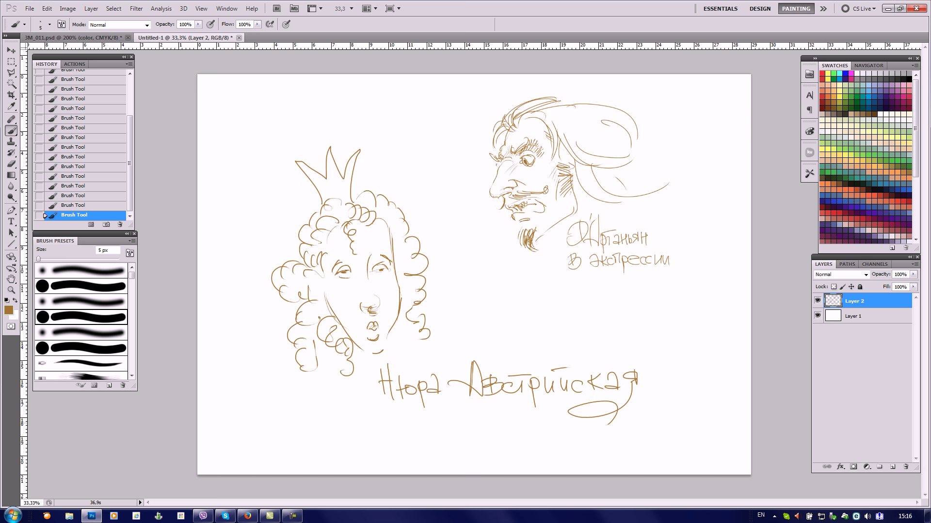